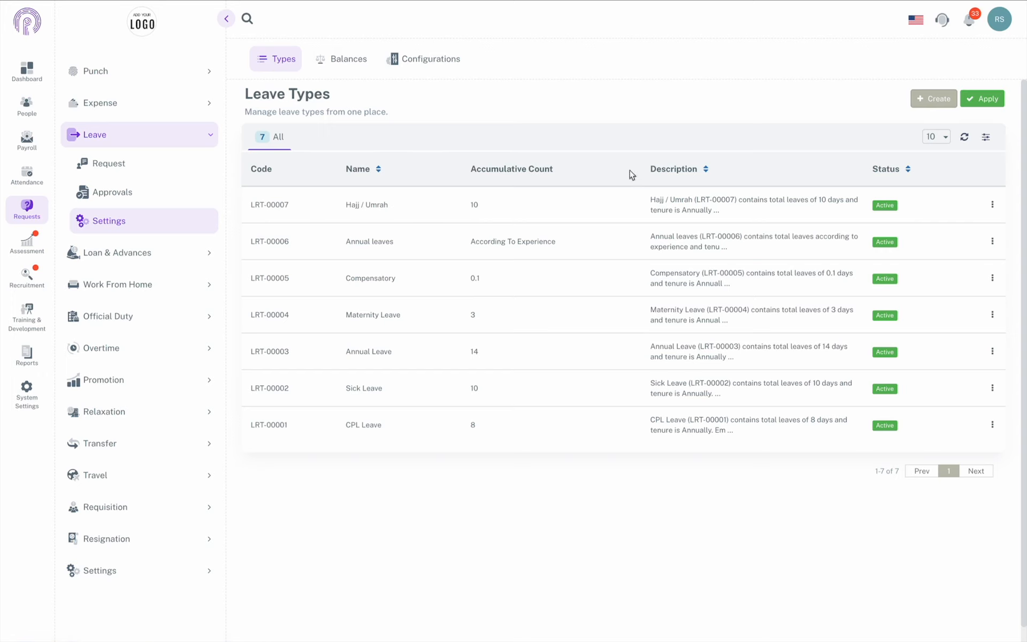
# Step: Start a new leave type with the name Casual Leave and the short name CL
pyautogui.click(926, 99)
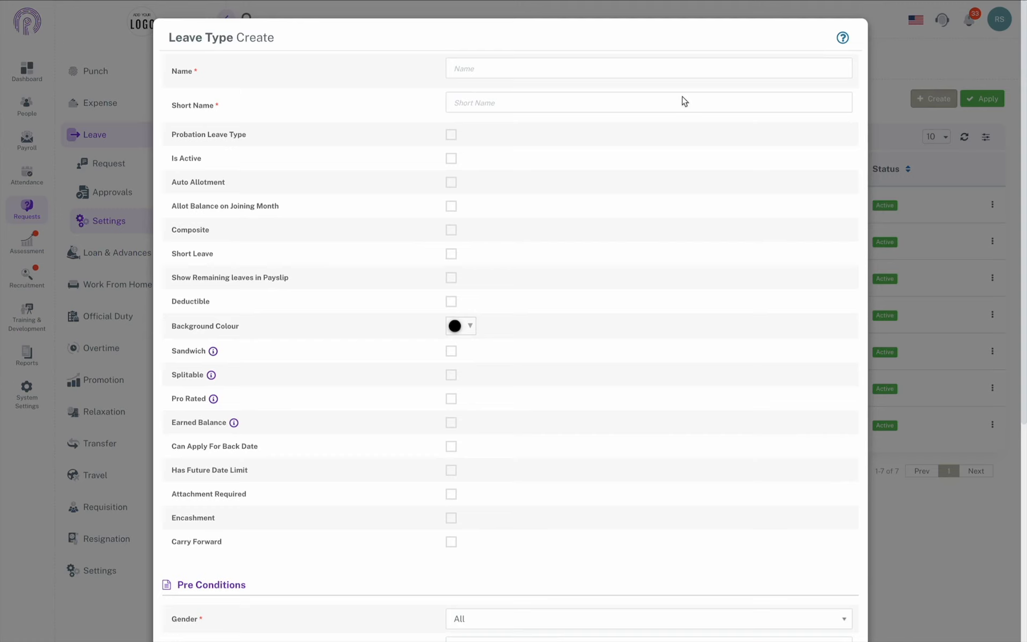
pyautogui.click(648, 69)
pyautogui.write('Casu')
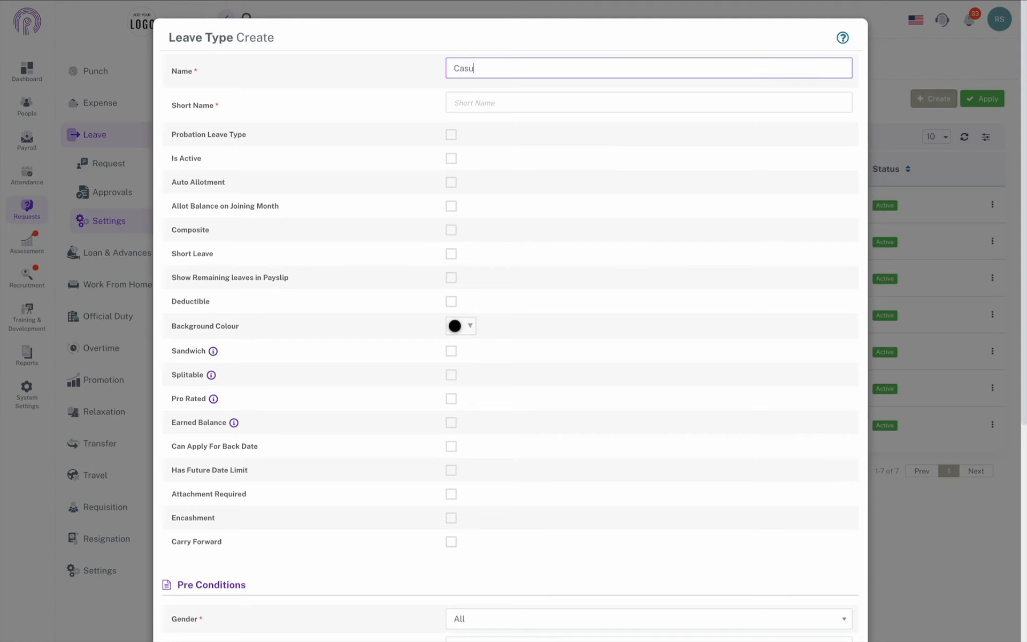
pyautogui.write('al Leave')
pyautogui.press('Tab')
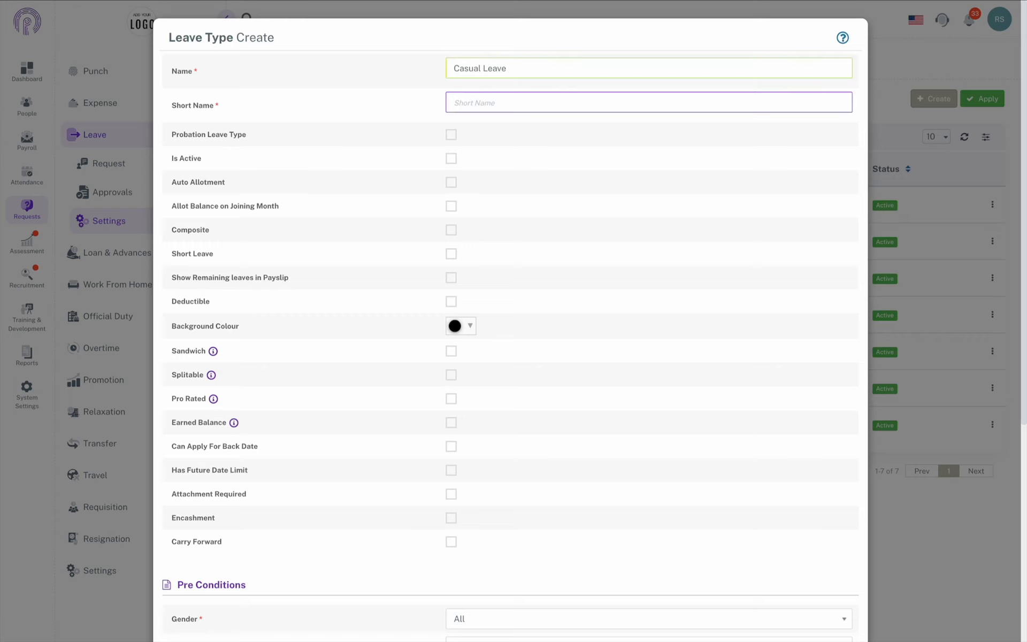
pyautogui.write('CL')
# Step: Mark the Casual Leave type as active and enable Short Leave, leaving Probation Leave Type off
pyautogui.click(452, 136)
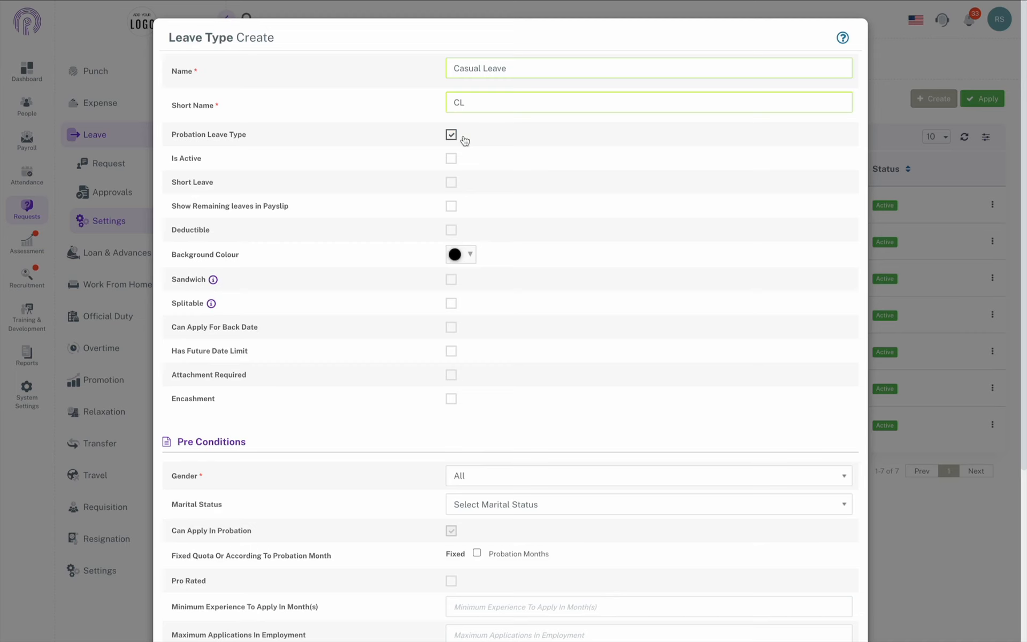
pyautogui.click(453, 136)
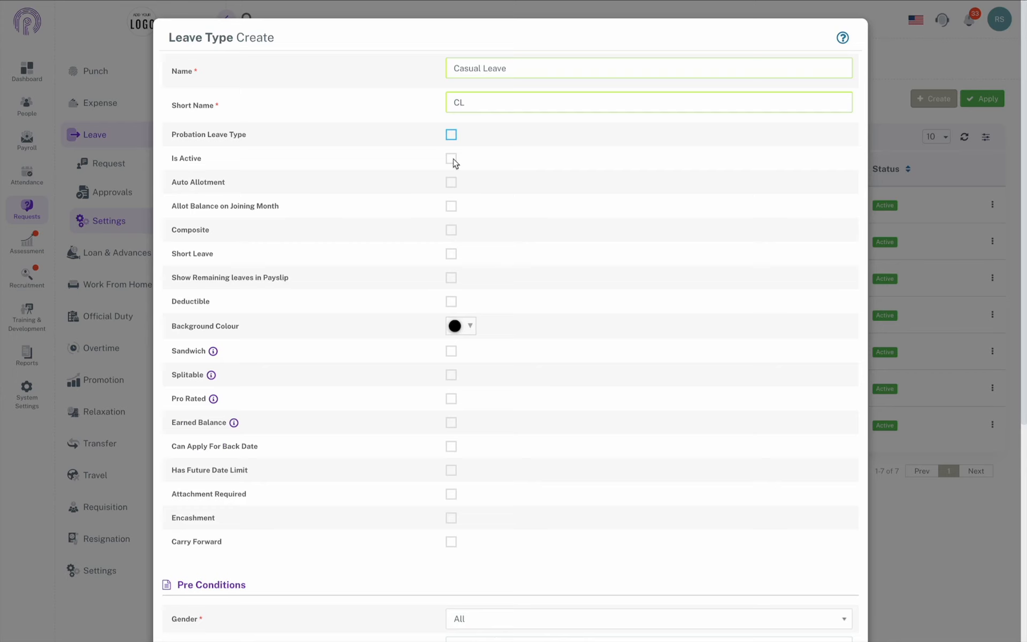
pyautogui.click(473, 159)
pyautogui.click(452, 255)
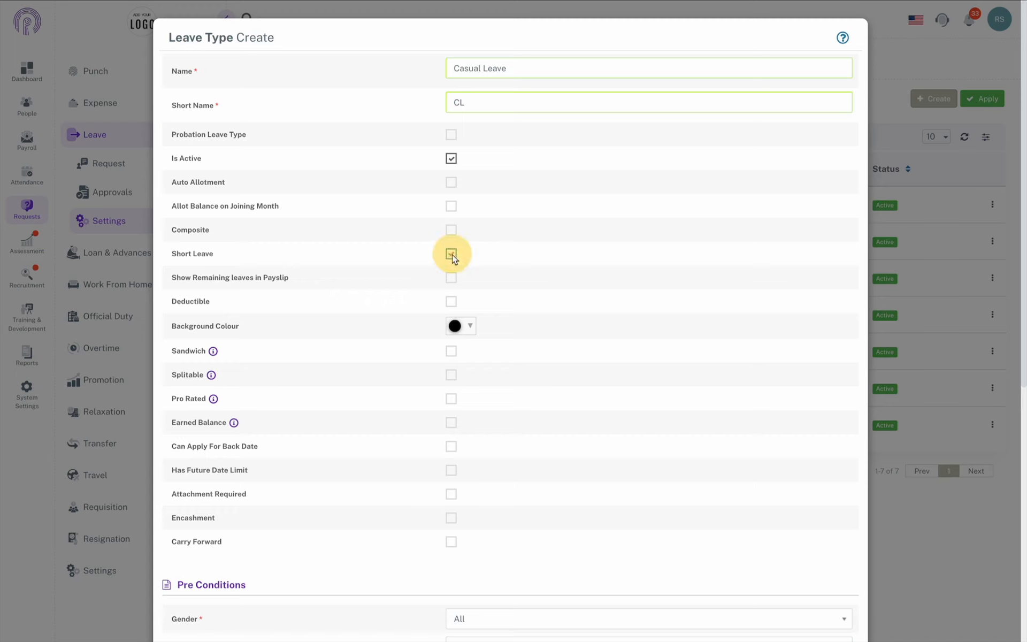
# Step: Add a short leave slab named Half day with a balance of 0.5
pyautogui.scroll(-8, 498, 270)
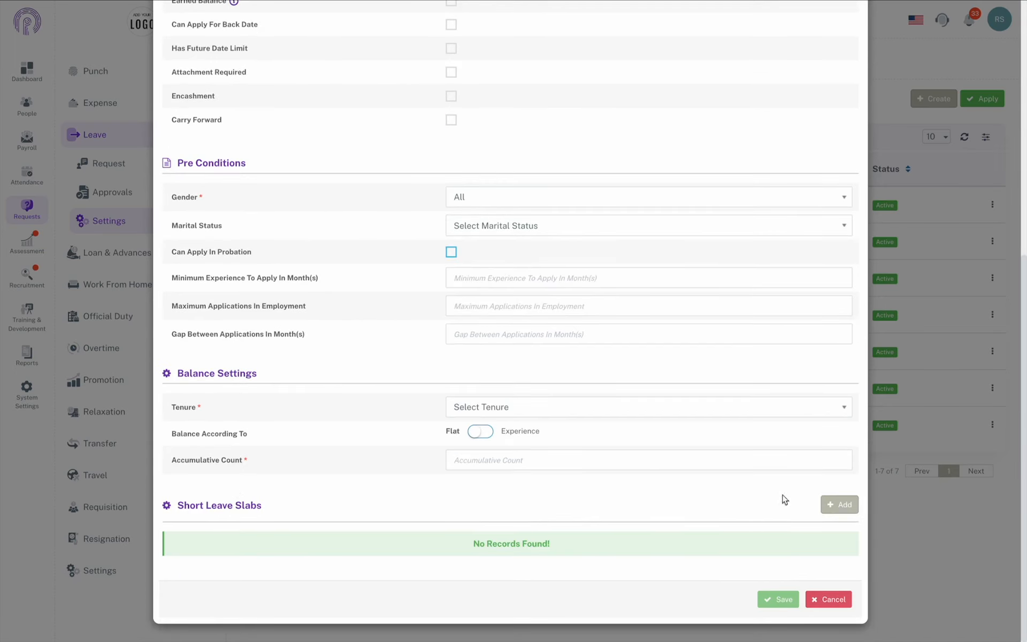
pyautogui.click(829, 506)
pyautogui.click(338, 570)
pyautogui.write('Hald')
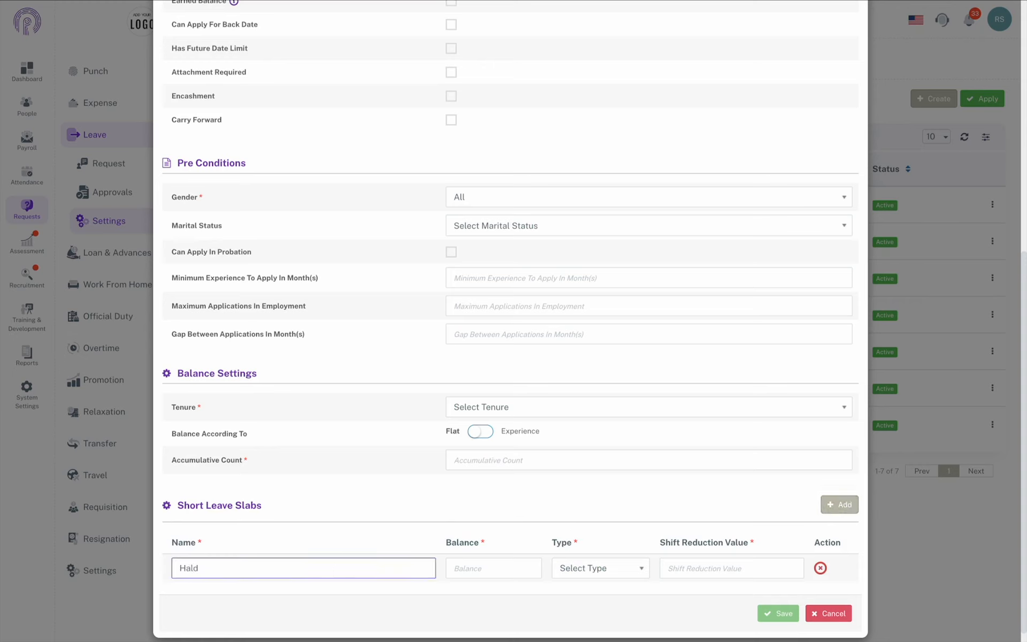
pyautogui.press('BackSpace')
pyautogui.write('f day')
pyautogui.click(466, 575)
pyautogui.write('0.5')
# Step: Set the Half day slab's type to Flat and its shift reduction value to 0.5
pyautogui.click(617, 580)
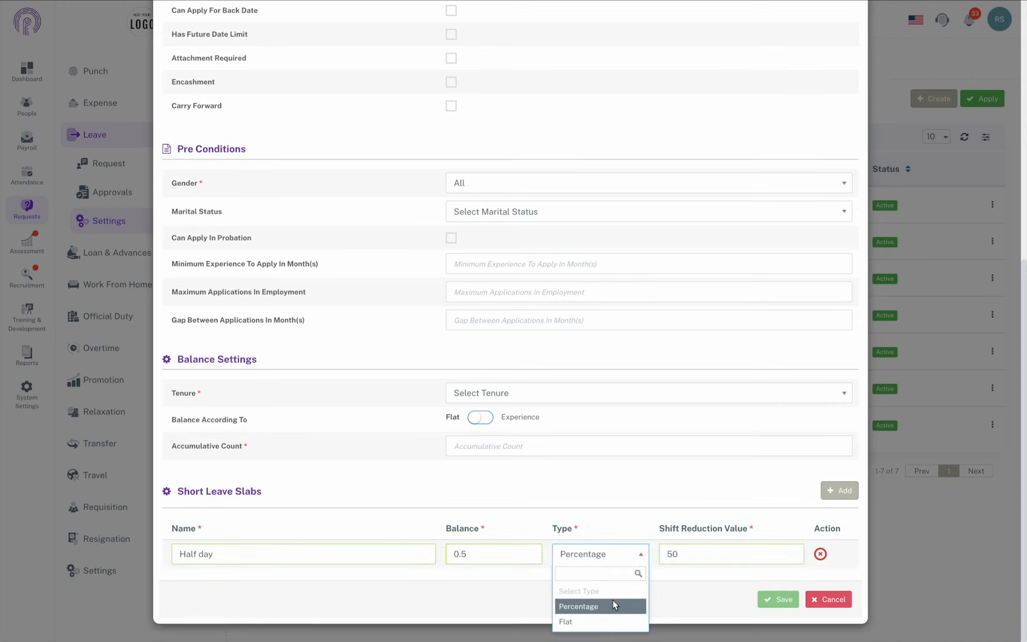
pyautogui.click(615, 620)
pyautogui.click(690, 556)
pyautogui.press('BackSpace')
pyautogui.press('BackSpace')
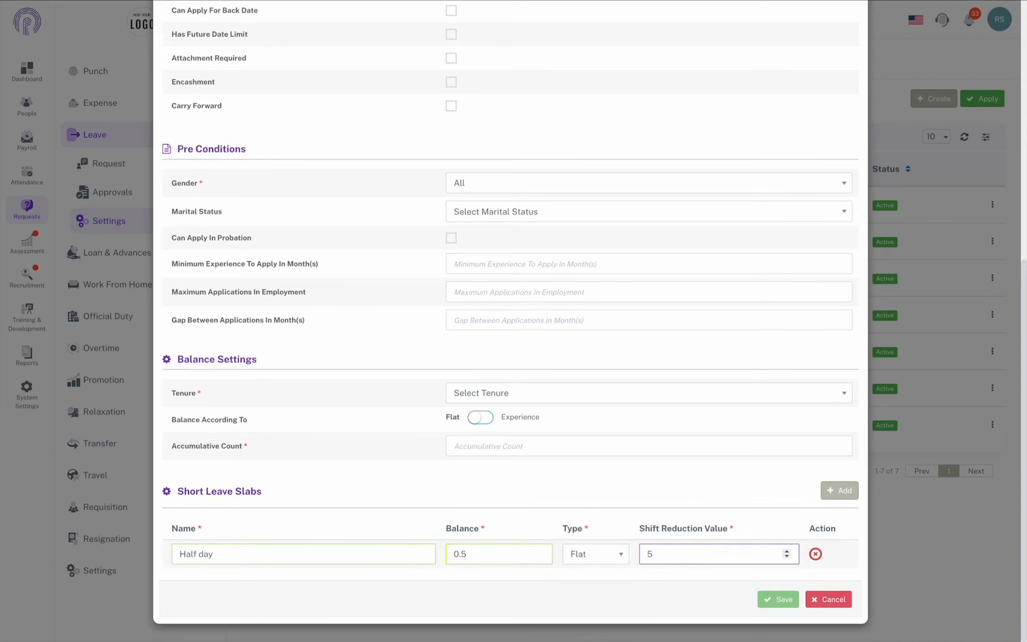
pyautogui.write('0.5')
# Step: Allow back-dated applications for the leave type and set the back date leave limit to 1 day
pyautogui.scroll(5, 389, 277)
pyautogui.scroll(1, 390, 277)
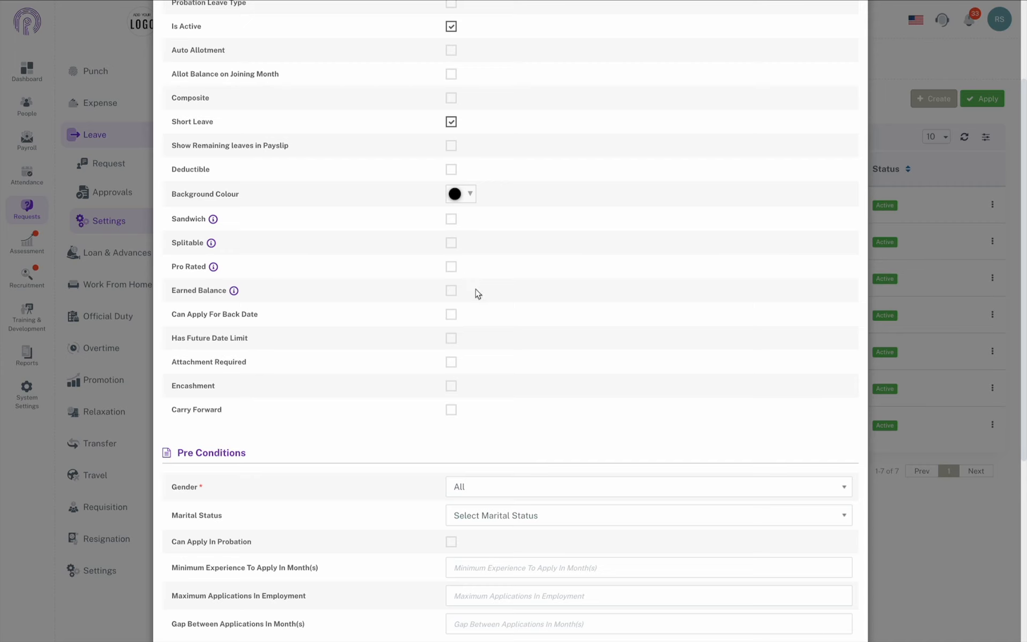
pyautogui.click(451, 315)
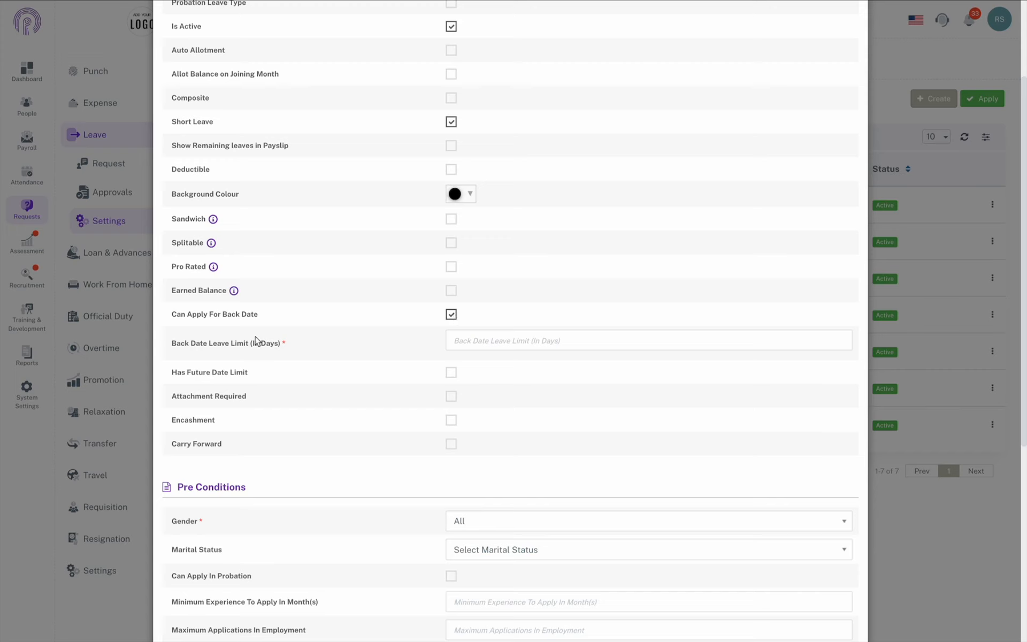
pyautogui.click(517, 345)
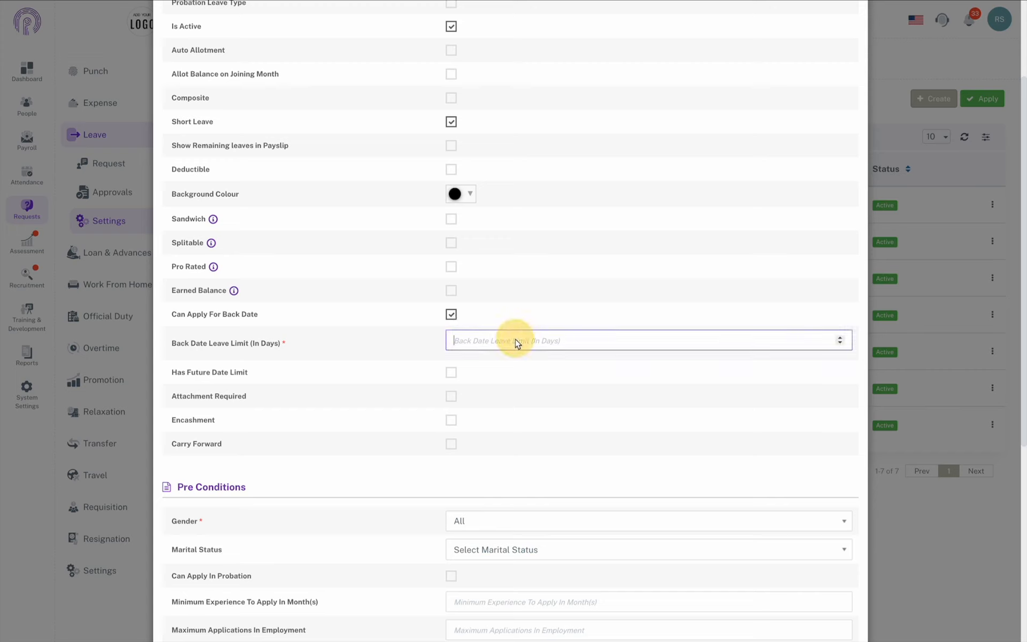
pyautogui.write('1')
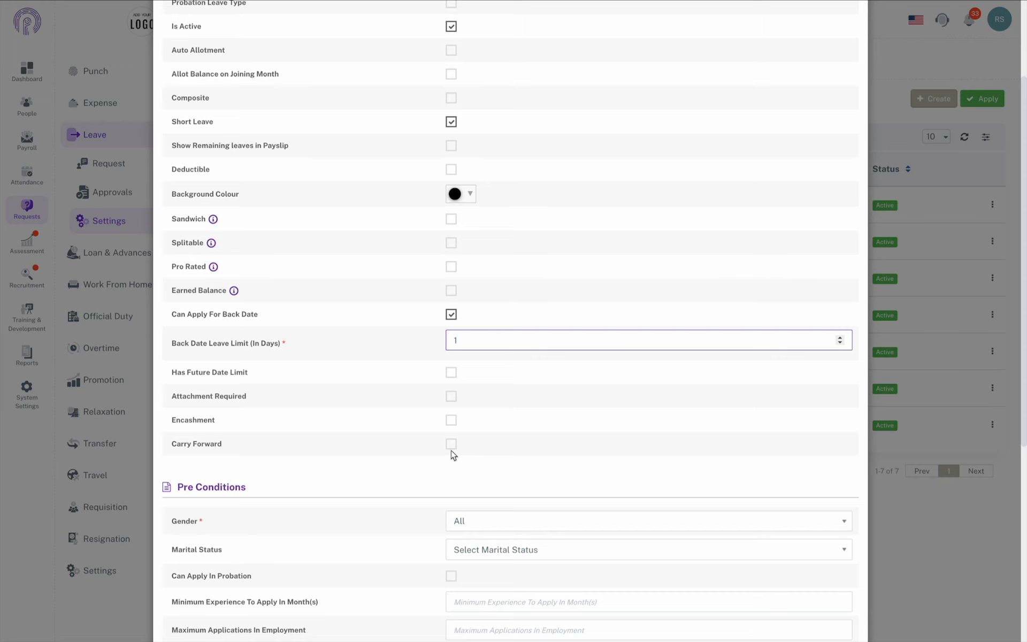
# Step: Review the pre-conditions, including minimum experience, maximum applications in employment and gap between applications
pyautogui.scroll(-3, 380, 456)
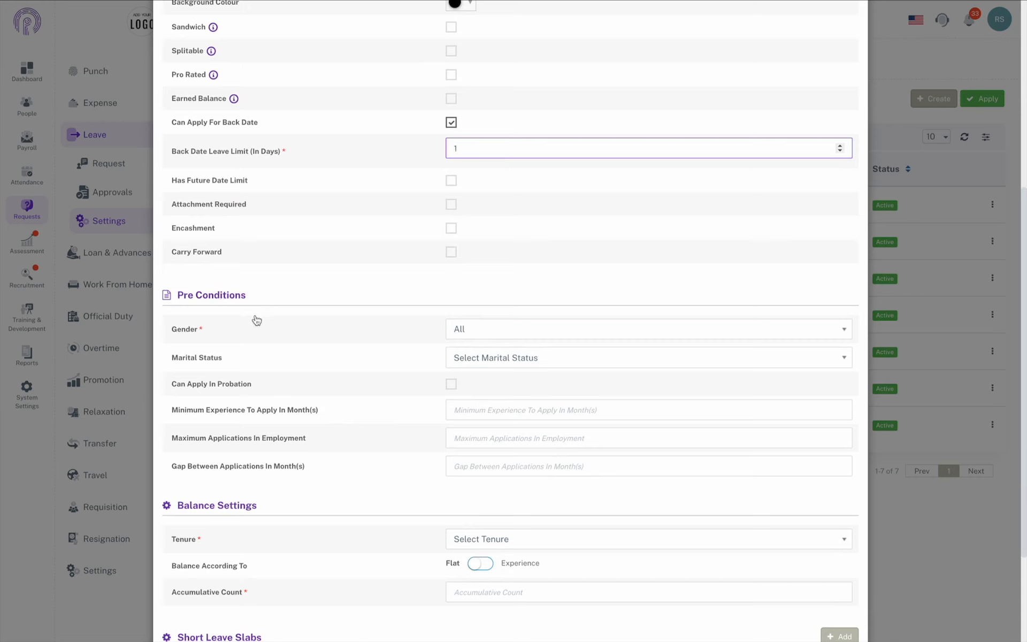
pyautogui.click(429, 358)
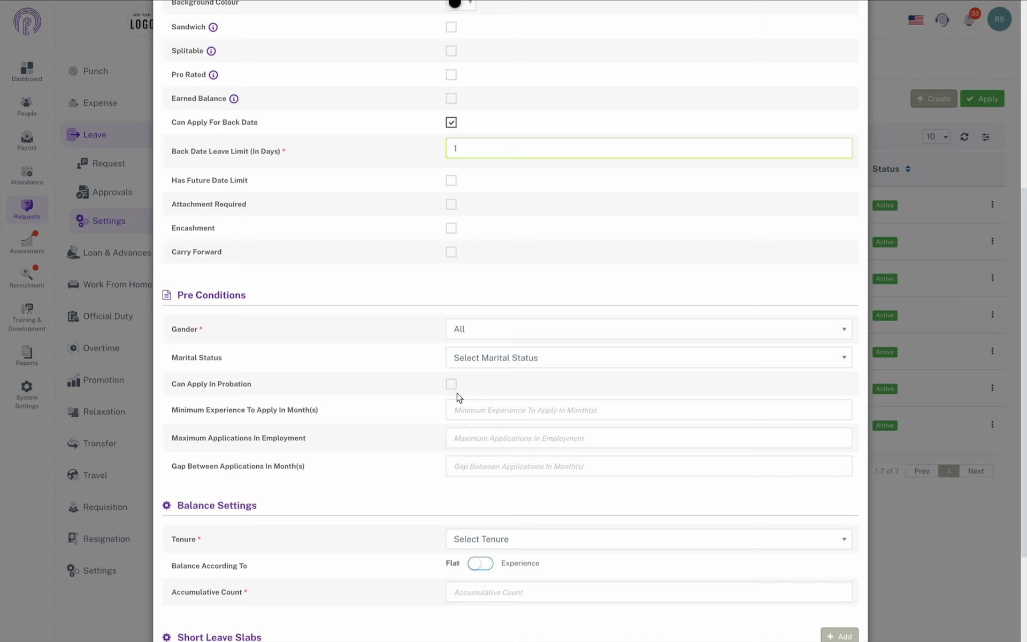
pyautogui.click(469, 413)
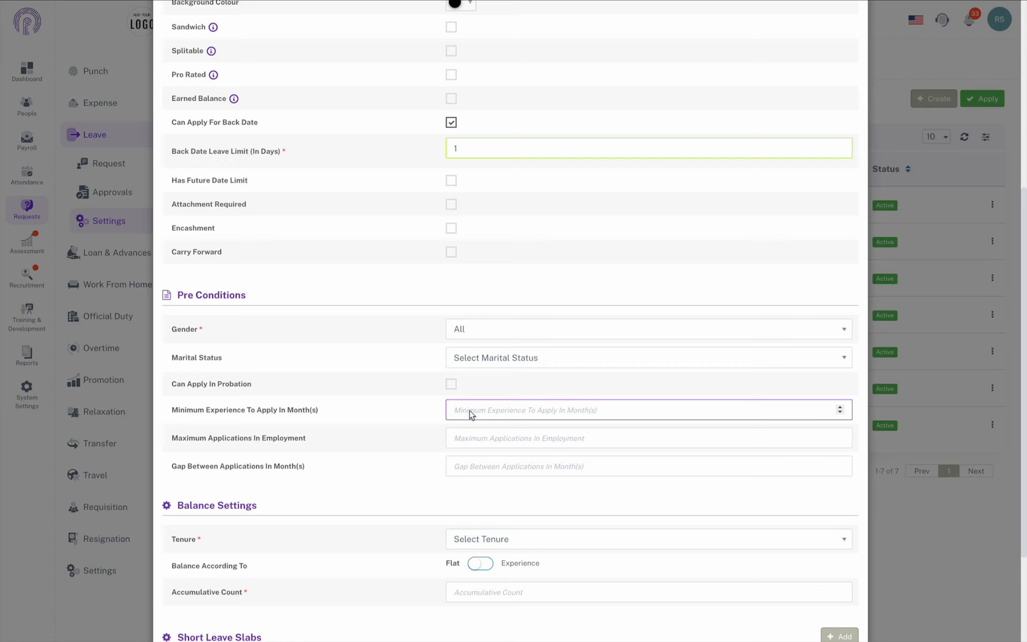
pyautogui.click(480, 438)
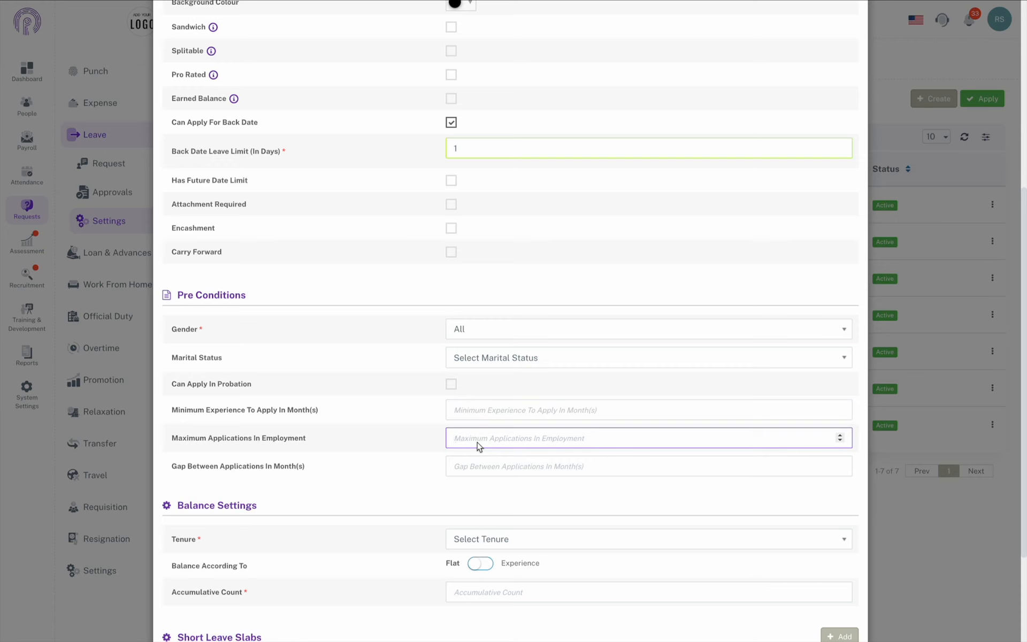
pyautogui.click(485, 471)
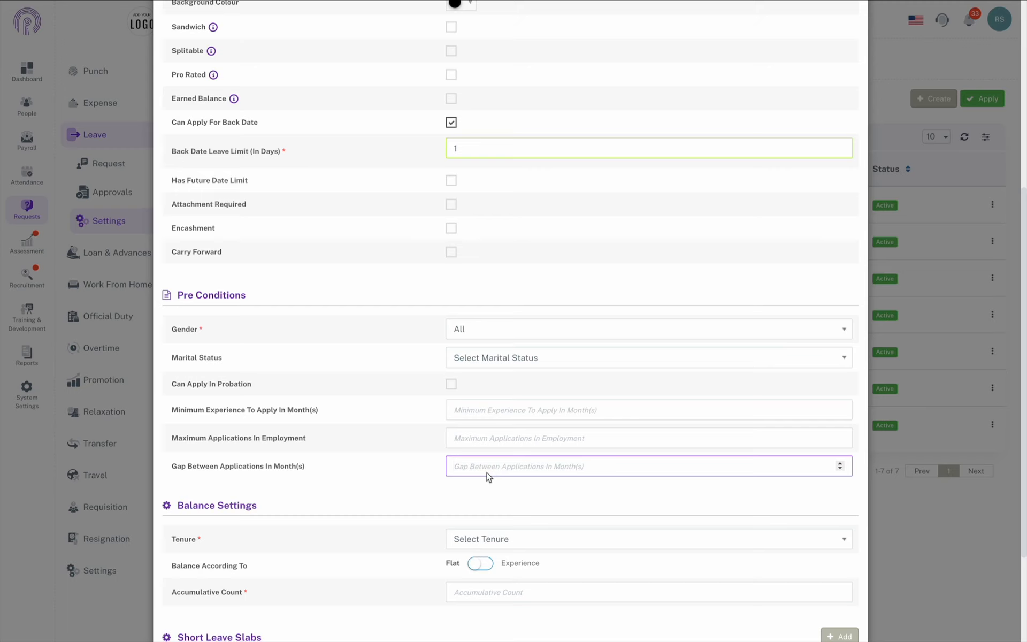
pyautogui.click(425, 493)
# Step: Set the leave type's balance tenure to Monthly
pyautogui.scroll(-2, 425, 494)
pyautogui.scroll(-1, 425, 495)
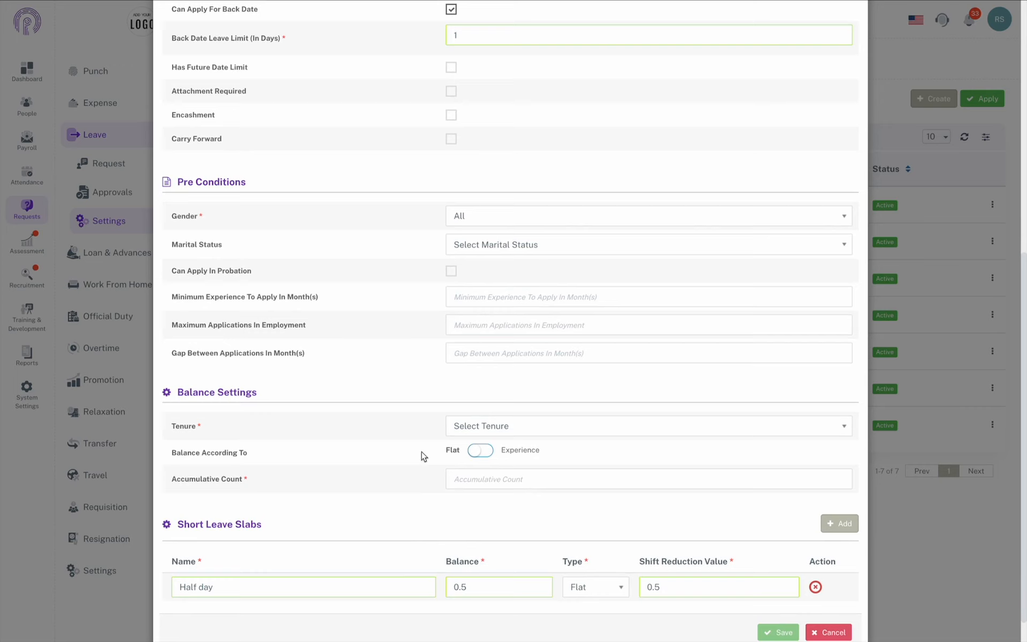
pyautogui.click(549, 428)
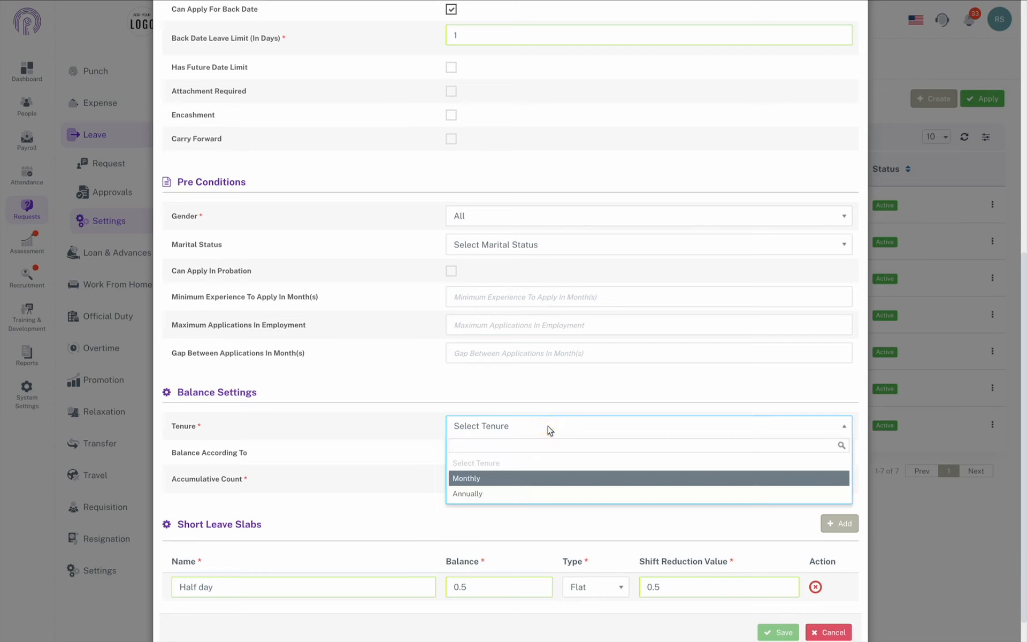
pyautogui.click(529, 479)
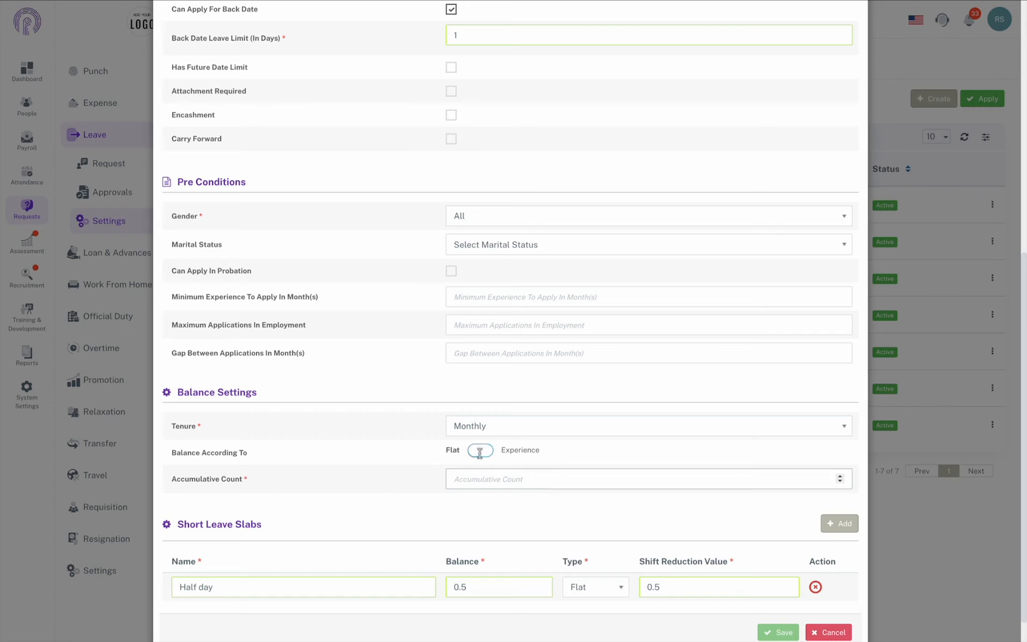
# Step: Try an experience-based balance with one blank experience slab
pyautogui.click(374, 460)
pyautogui.click(481, 450)
pyautogui.scroll(-2, 507, 437)
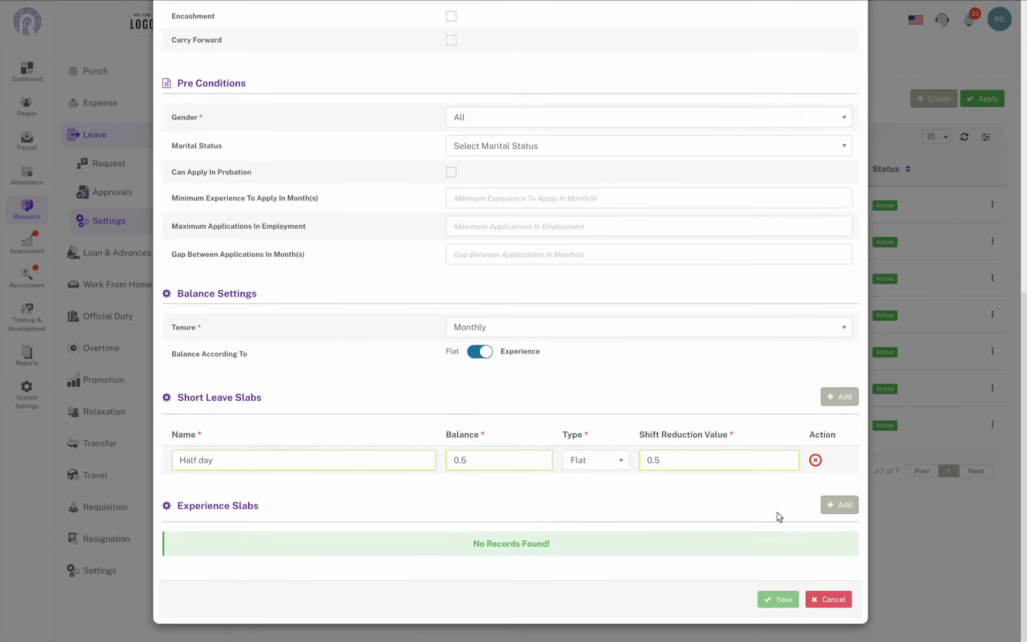
pyautogui.click(849, 505)
pyautogui.scroll(-1, 361, 506)
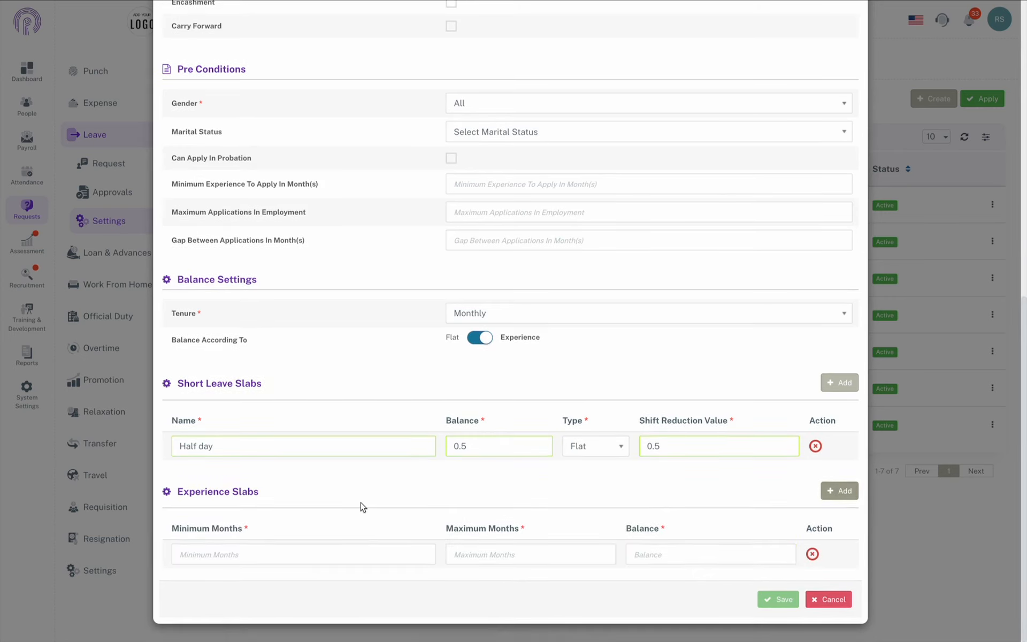
pyautogui.click(360, 555)
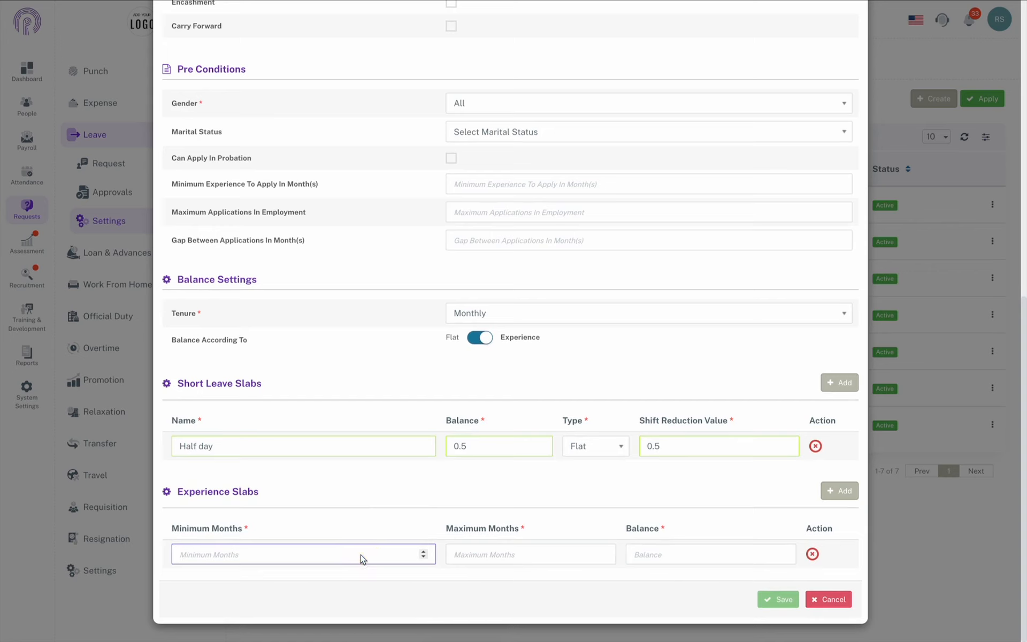
pyautogui.click(496, 563)
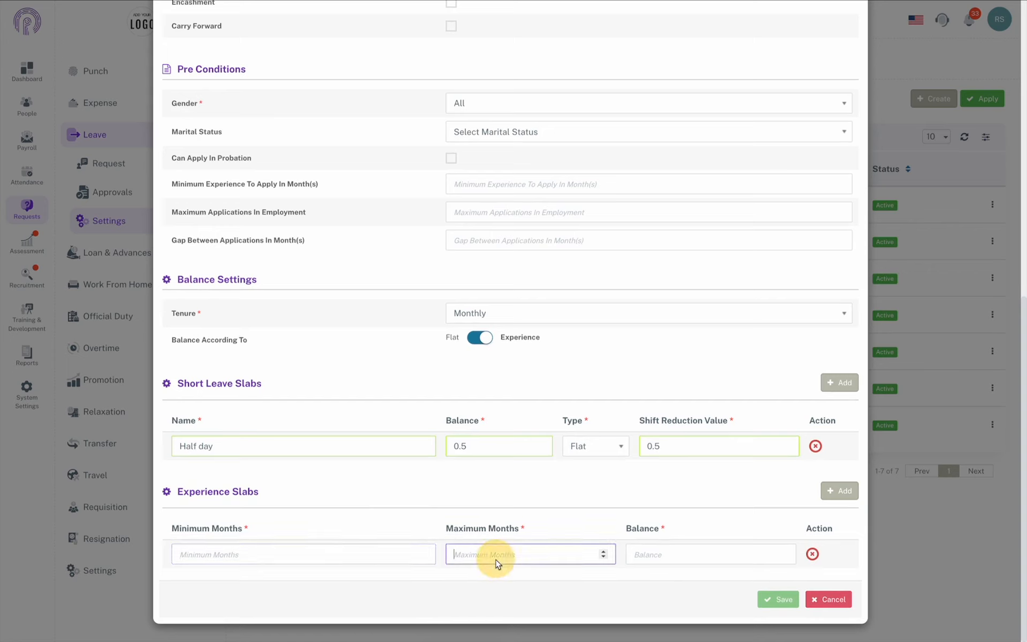
pyautogui.click(657, 562)
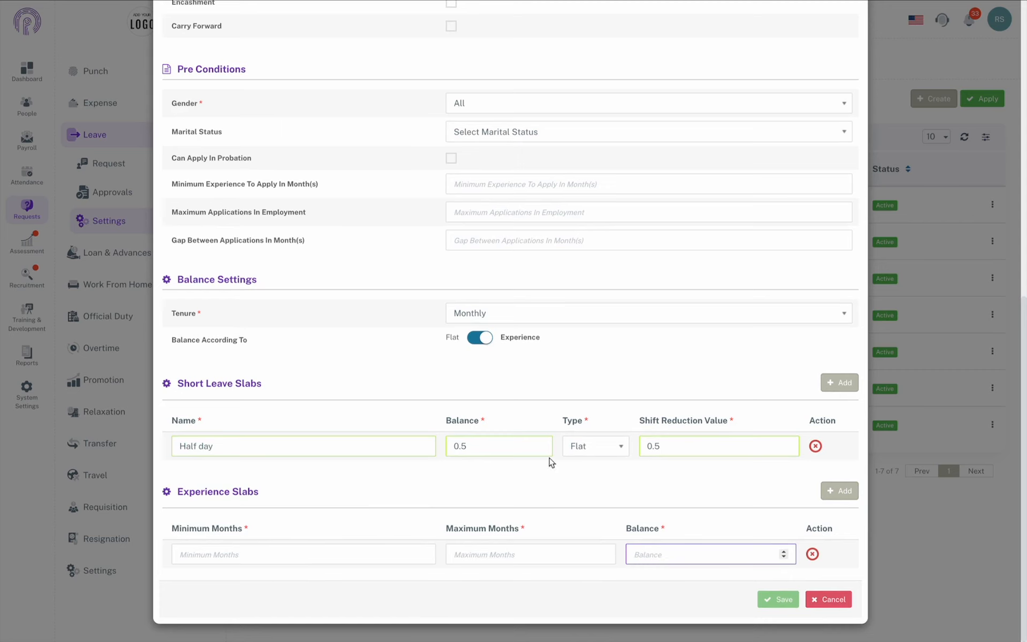
pyautogui.click(481, 338)
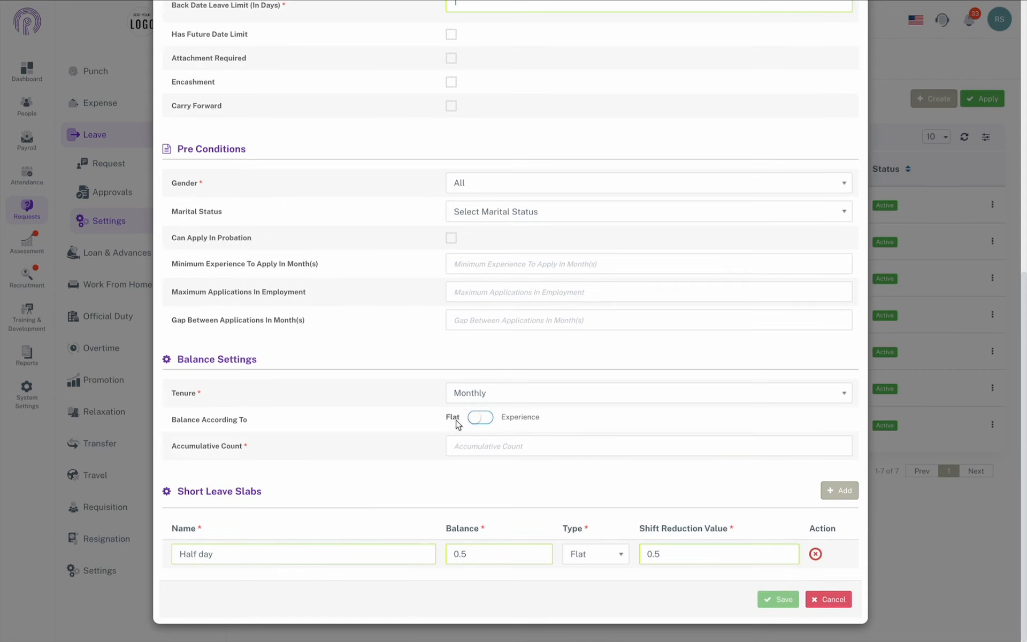
# Step: Set the flat accumulative count to 1 and save the Casual Leave type
pyautogui.click(540, 447)
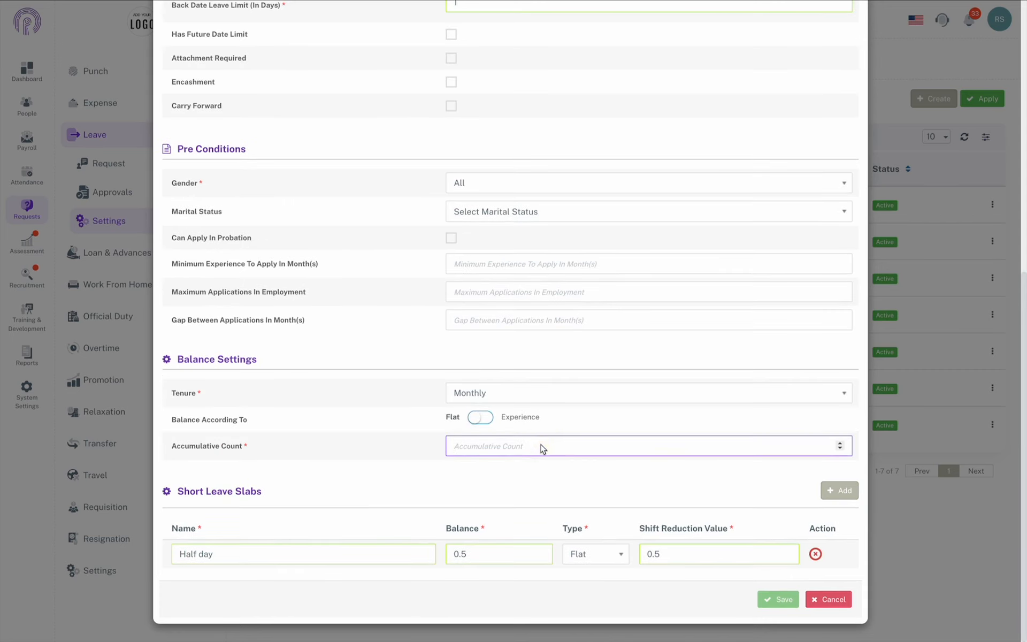
pyautogui.write('1')
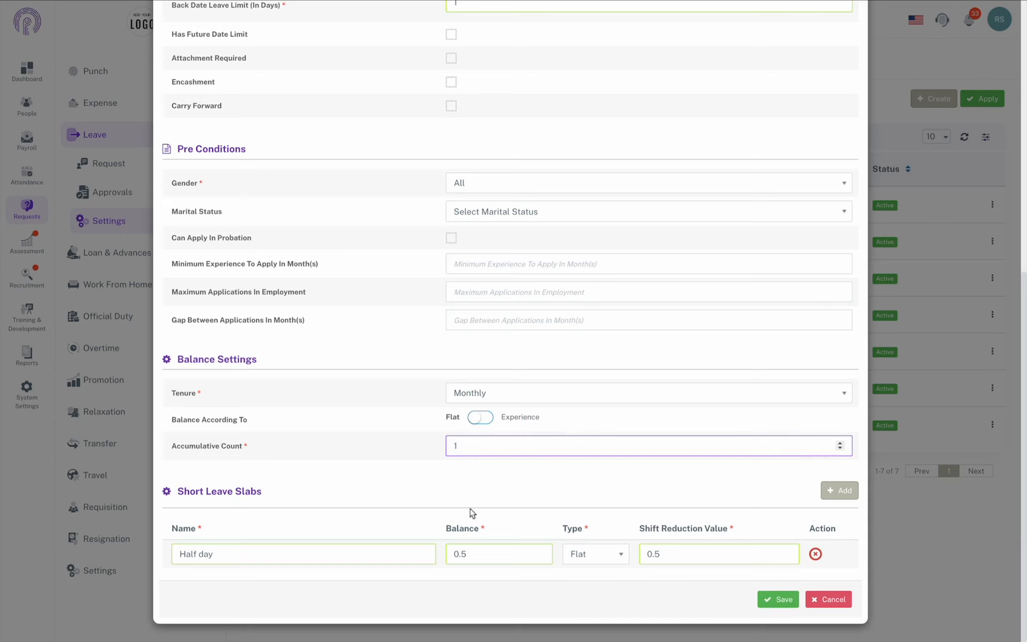
pyautogui.click(415, 471)
pyautogui.scroll(1, 417, 472)
pyautogui.scroll(8, 418, 472)
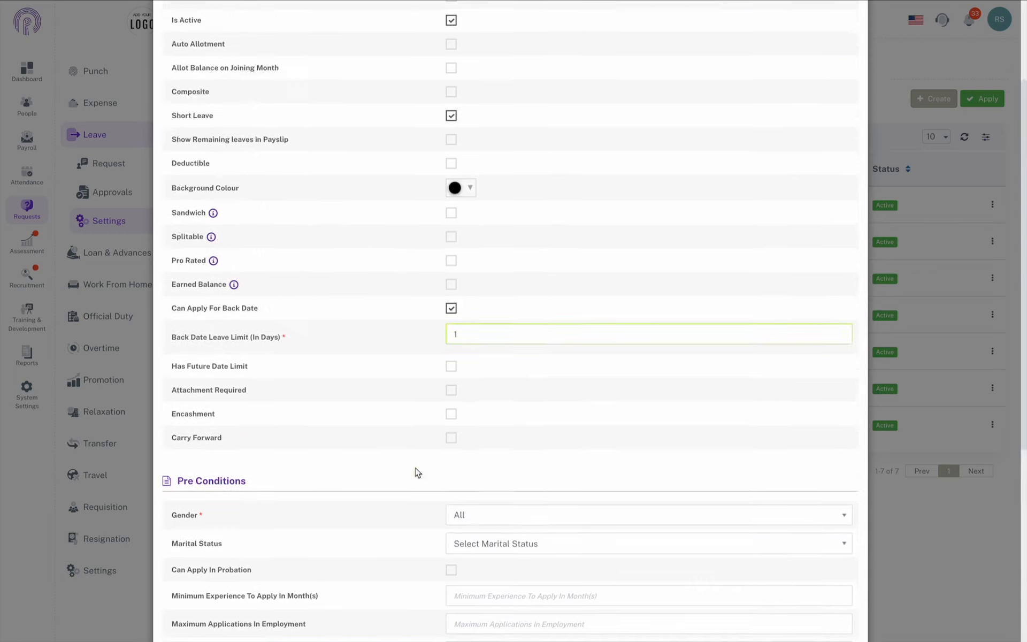
pyautogui.scroll(-8, 417, 472)
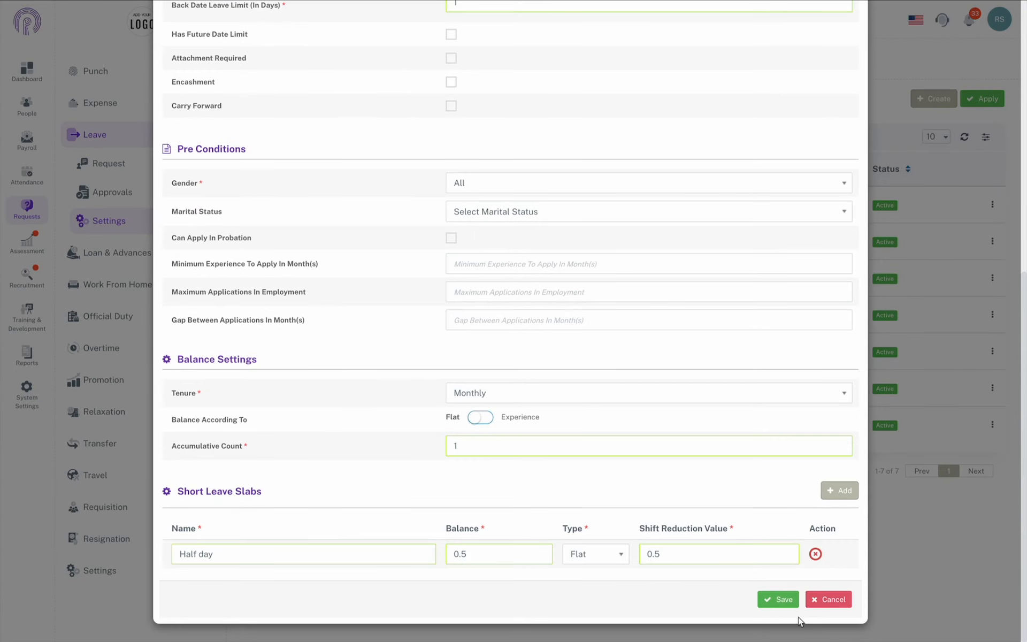
pyautogui.click(783, 603)
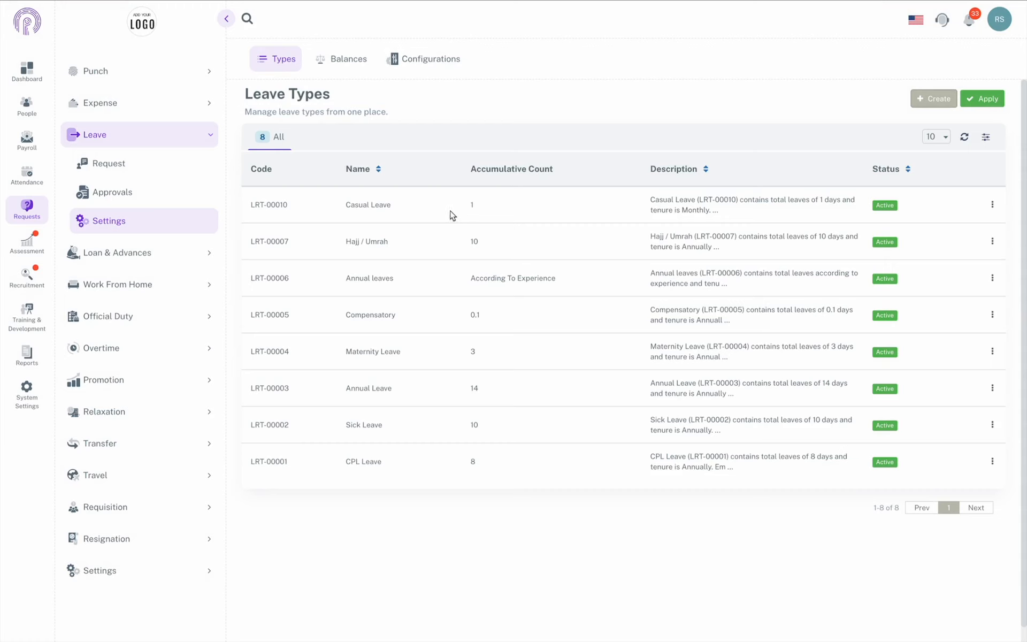
# Step: Start applying a leave type to employees and choose Casual Leave as the type to apply
pyautogui.click(975, 100)
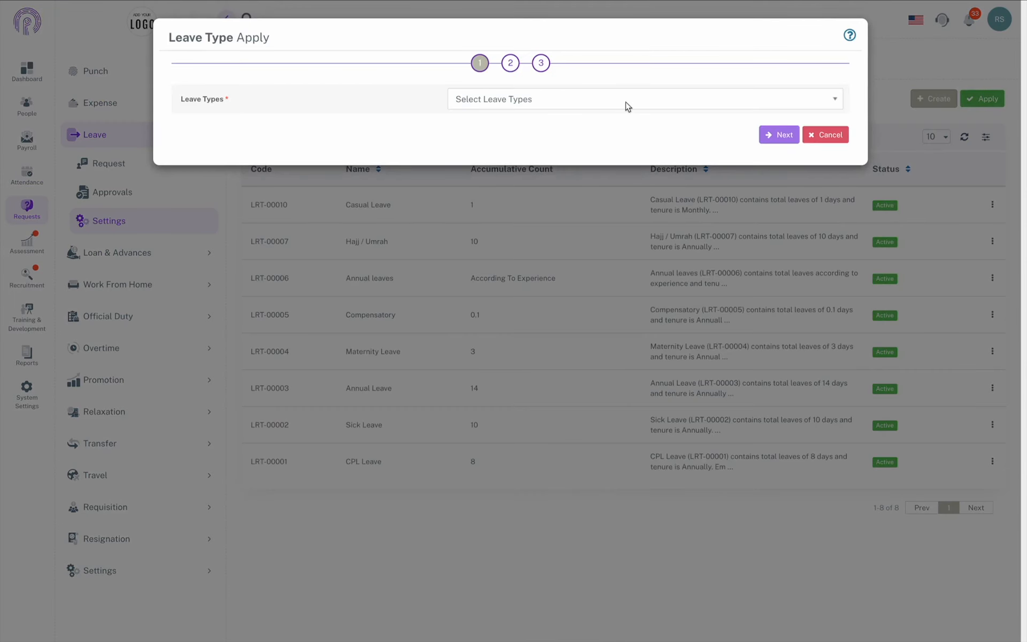
pyautogui.click(627, 106)
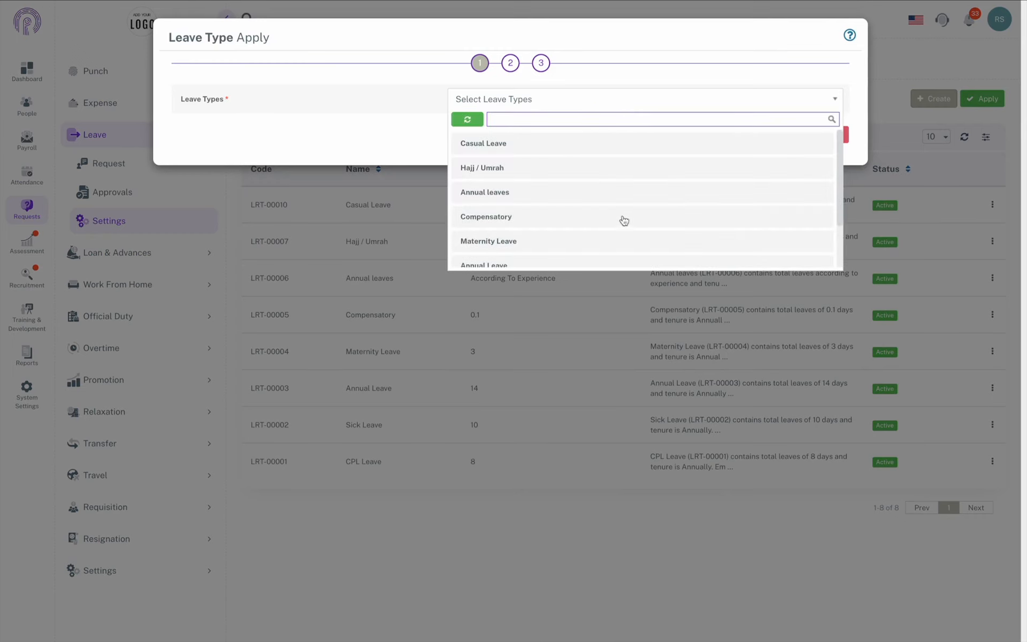
pyautogui.scroll(-1, 622, 218)
pyautogui.scroll(1, 623, 217)
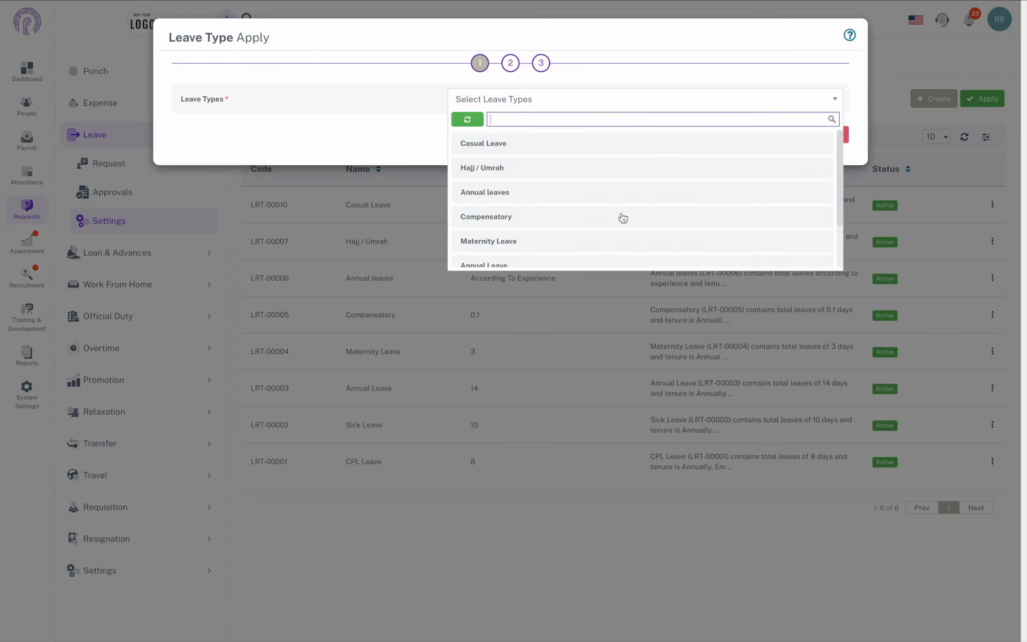
pyautogui.click(594, 143)
pyautogui.click(405, 155)
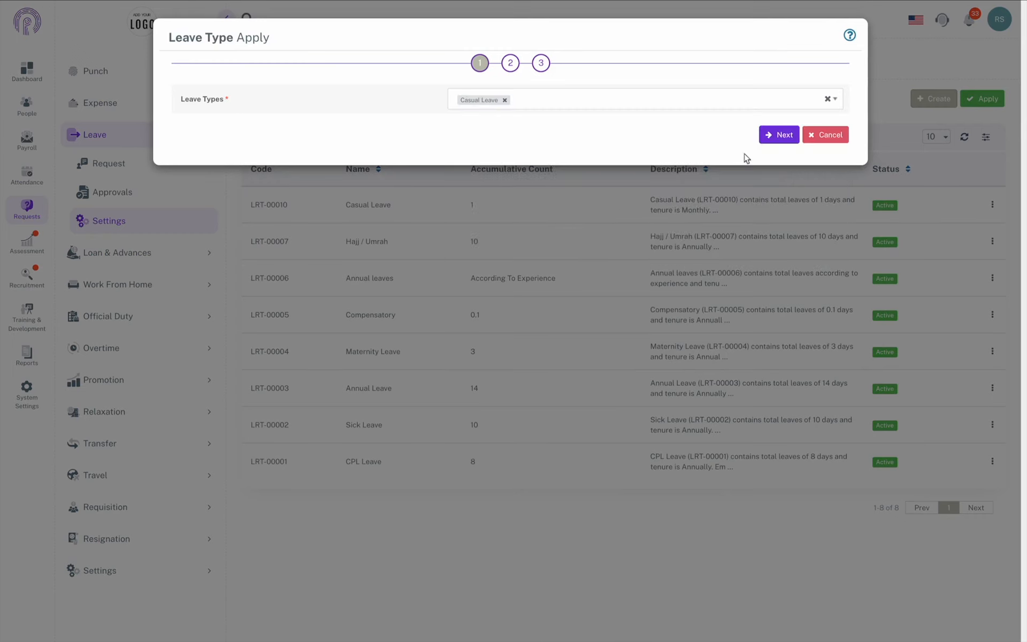
pyautogui.click(775, 137)
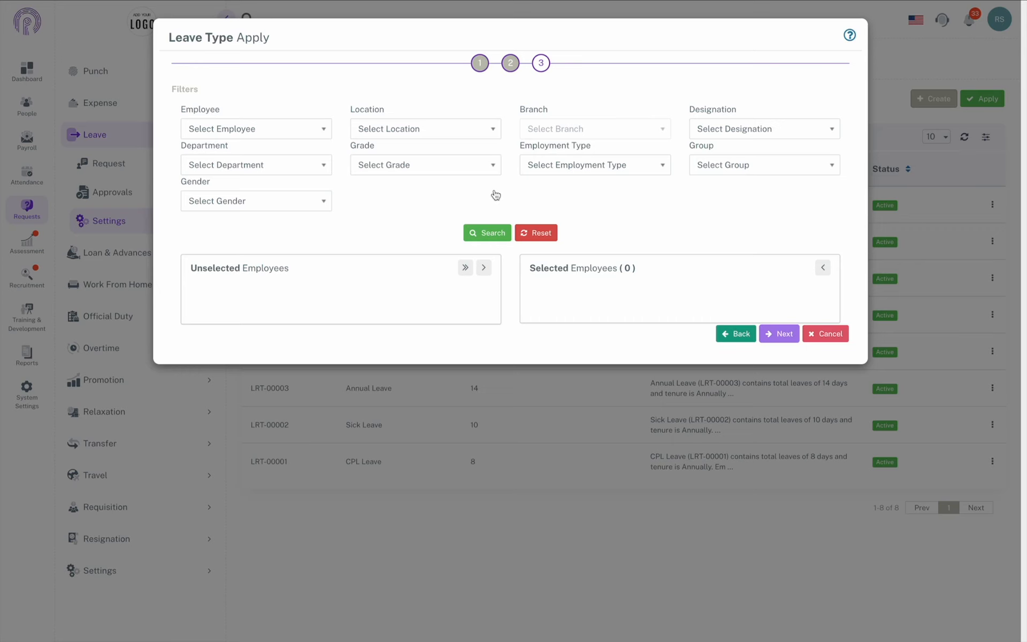
# Step: Search for employees without any filters and move the second and third listed employees individually into the selected employees
pyautogui.click(487, 236)
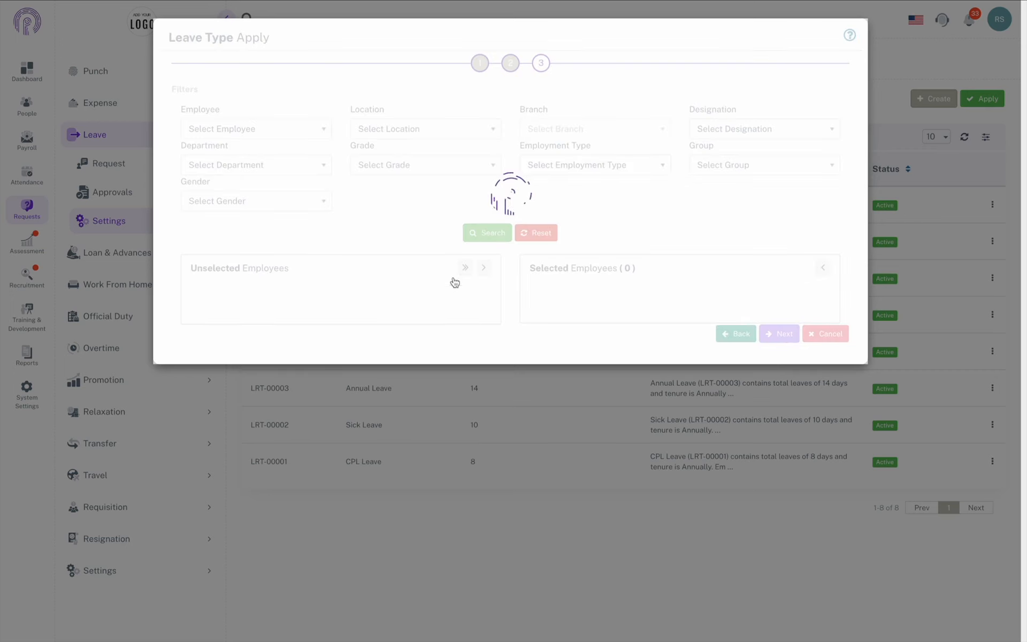
pyautogui.scroll(-2, 420, 391)
pyautogui.scroll(2, 423, 391)
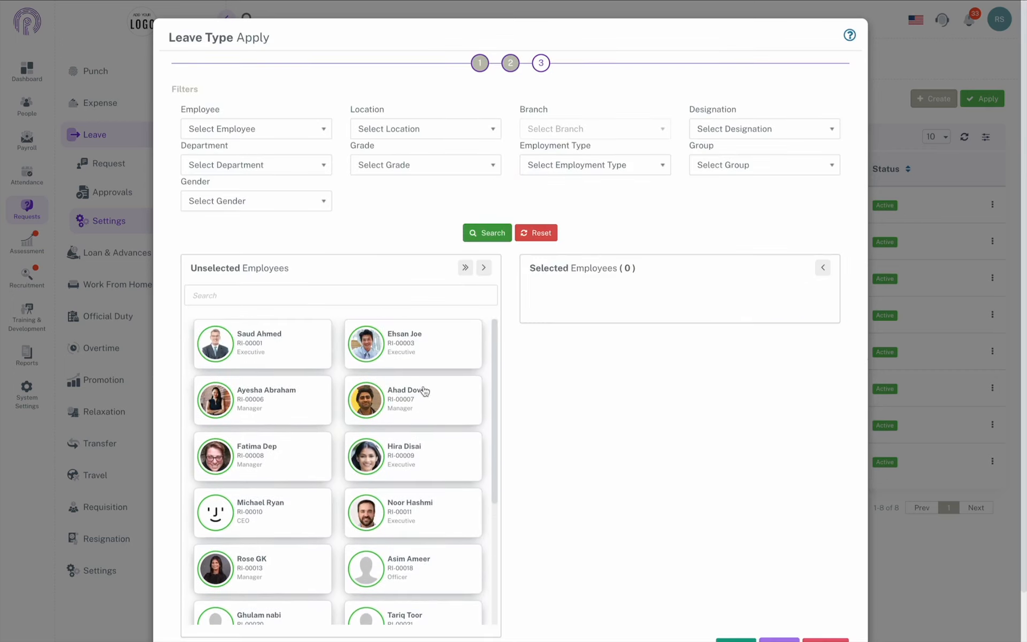
pyautogui.moveTo(408, 353); pyautogui.dragTo(664, 304)
pyautogui.moveTo(396, 345); pyautogui.dragTo(682, 354)
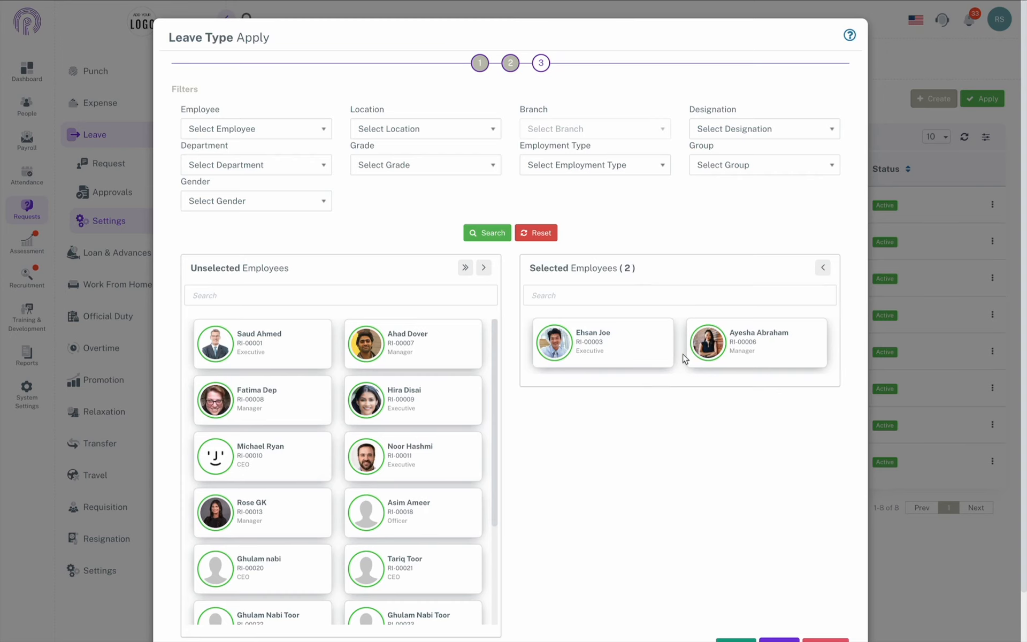
# Step: Add all remaining unselected employees to the selected employees and check the resulting selection
pyautogui.click(465, 267)
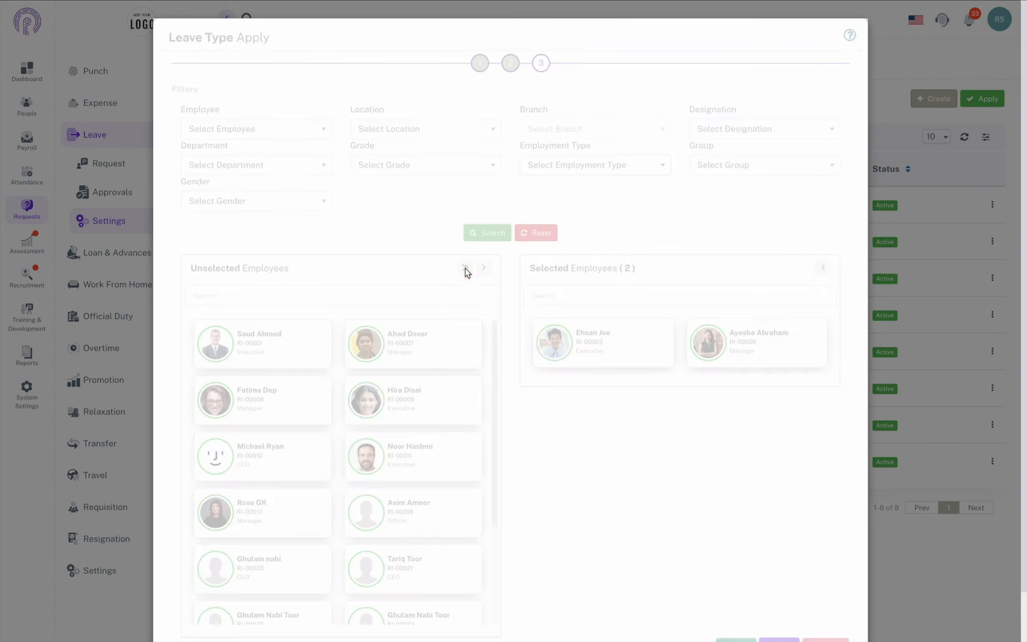
pyautogui.scroll(-4, 857, 444)
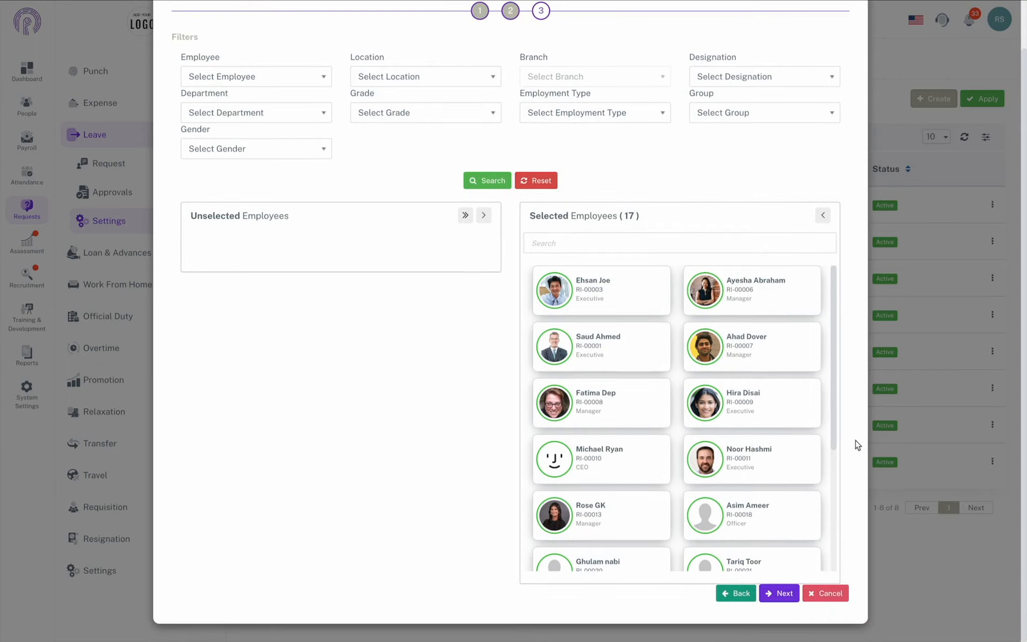
pyautogui.scroll(-3, 719, 514)
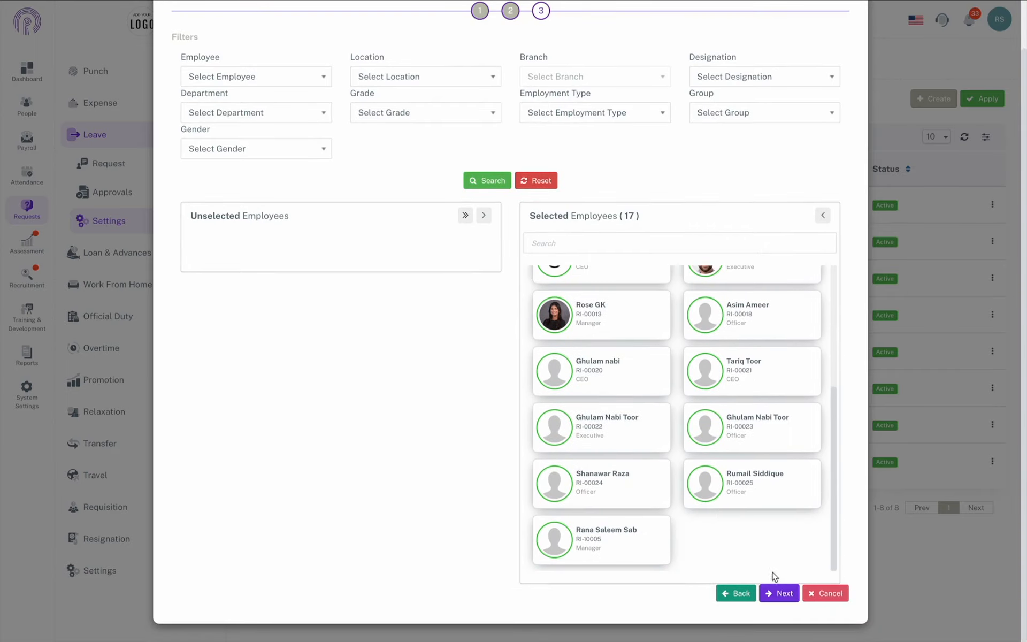
# Step: Review the Casual Leave summary with its employee list and save the leave type application
pyautogui.click(782, 593)
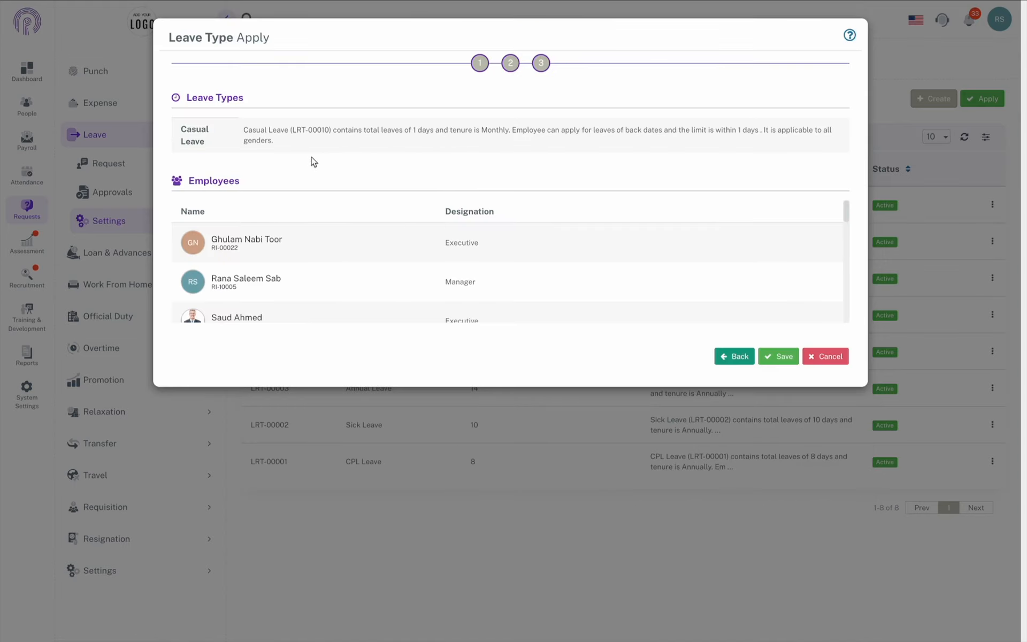
pyautogui.scroll(-10, 376, 258)
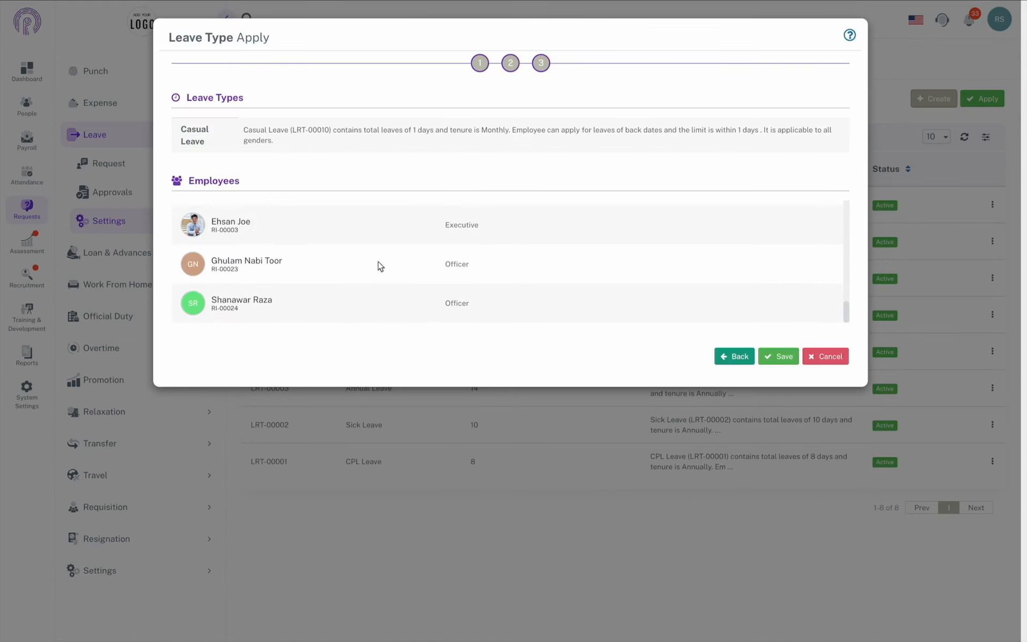
pyautogui.click(780, 360)
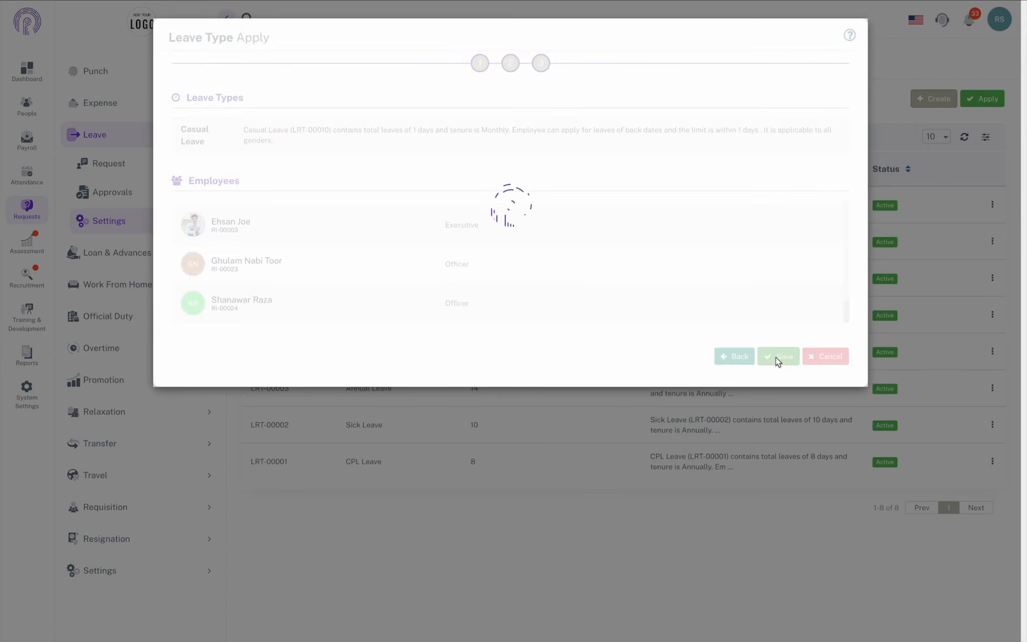